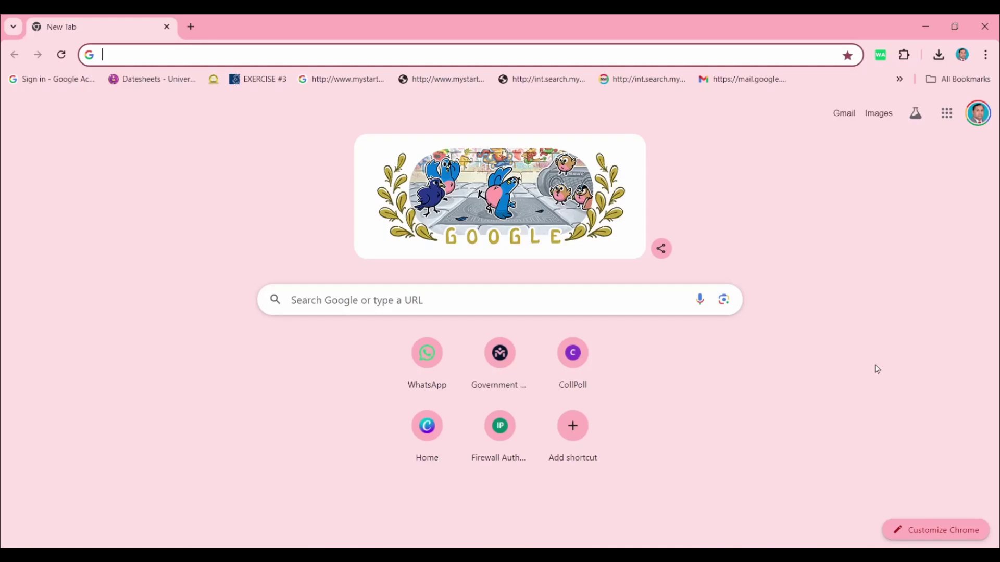
Step: Go to chatgpt.com from the address bar
click(620, 52)
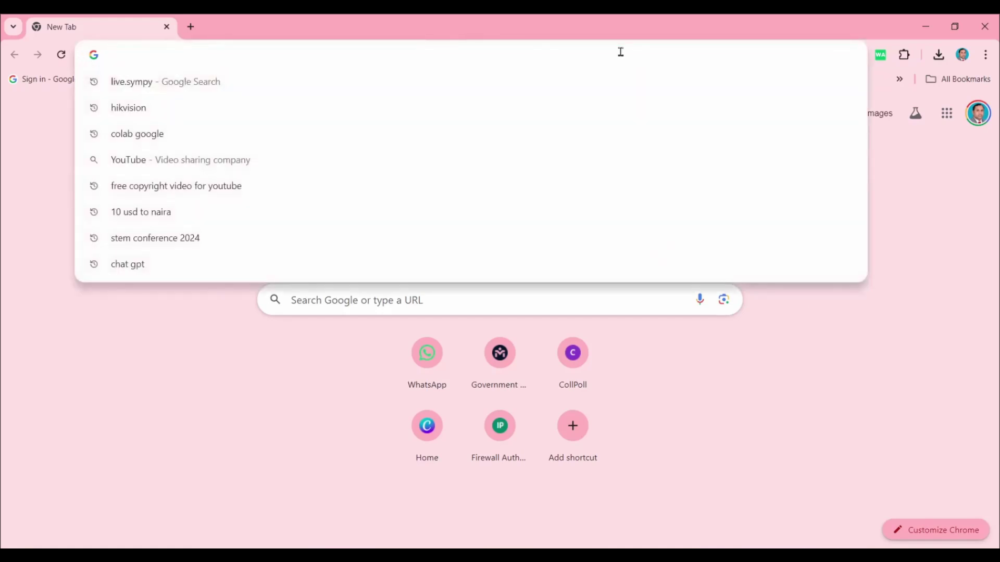
text(chat.openai.com)
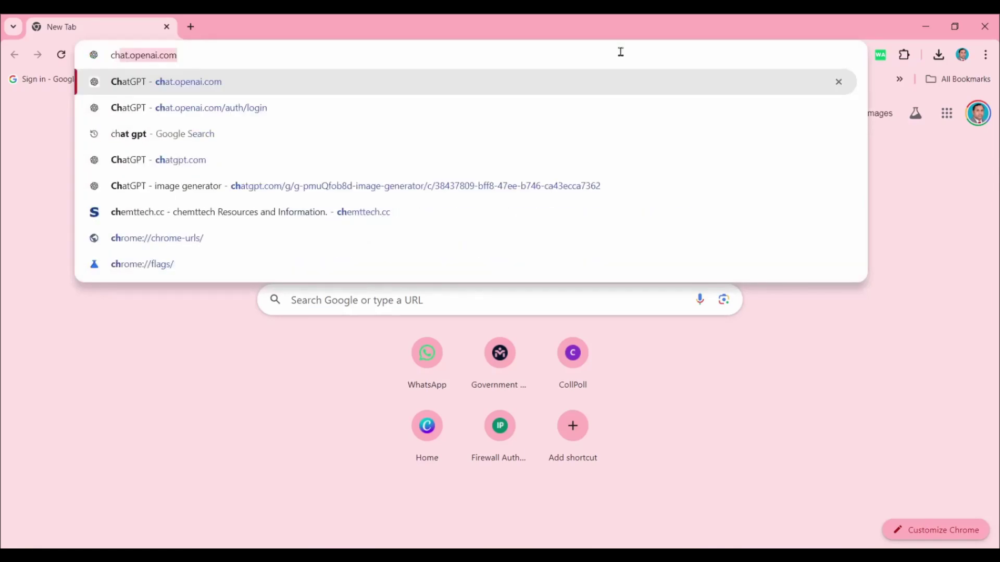
key(Return)
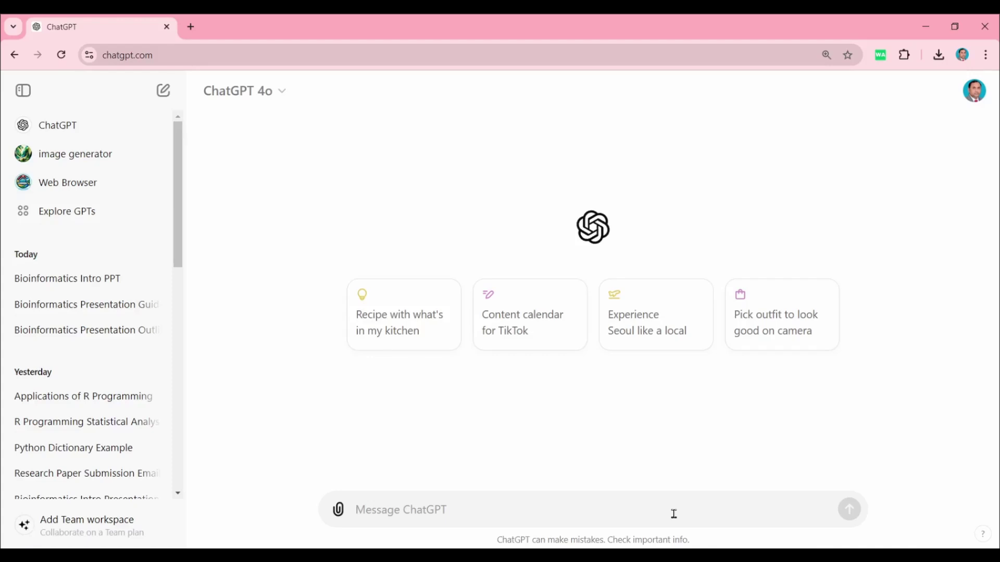
Step: Ask ChatGPT for a 10-slide PPT on Introduction of Bioinformatics and Its Applications, with the presenter's name and the date 9 August 2024
text(help m)
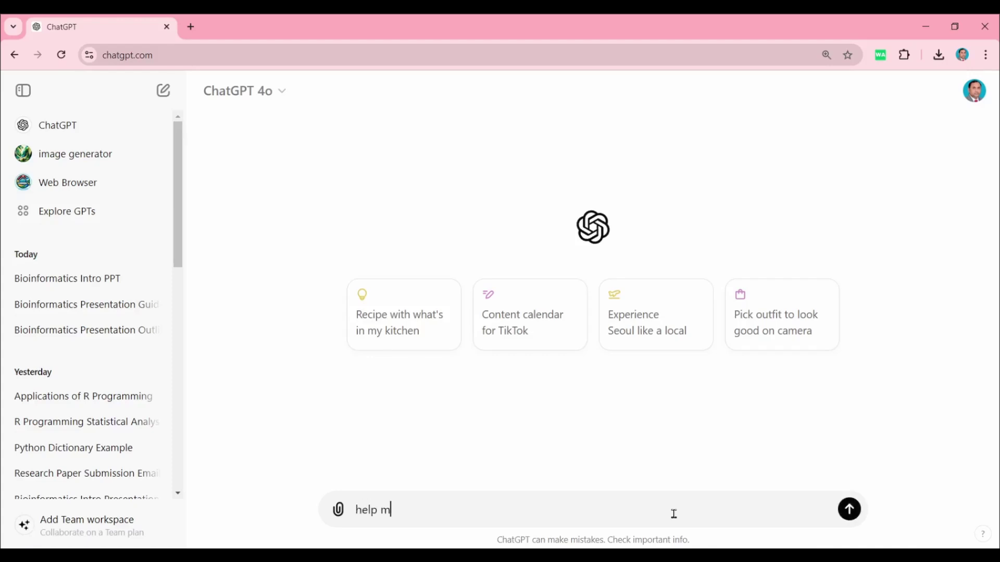
text(e to write 10 slides PPT on)
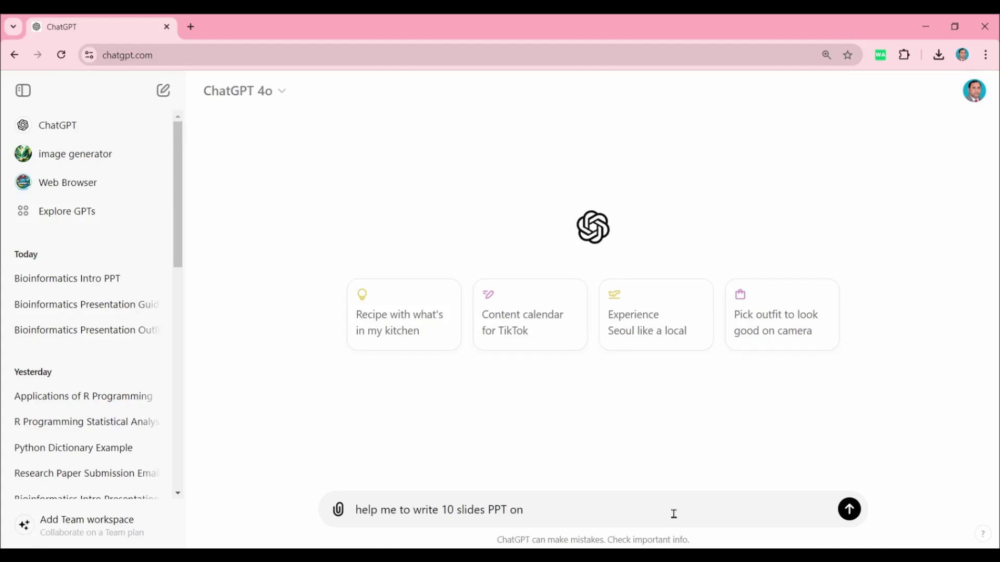
text(Introduction of Bioinformatics and Its)
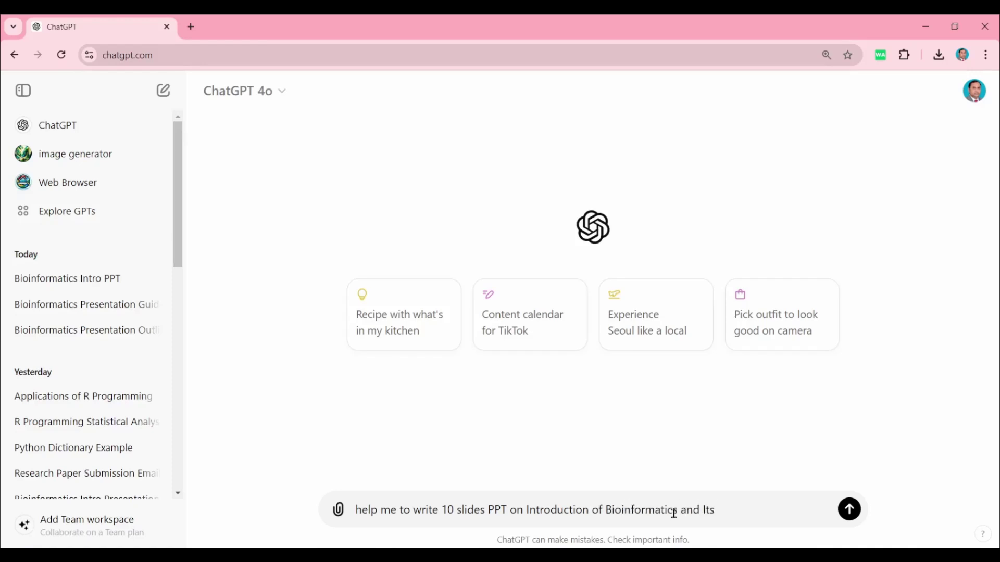
text( Applications)
key(shift+Return)
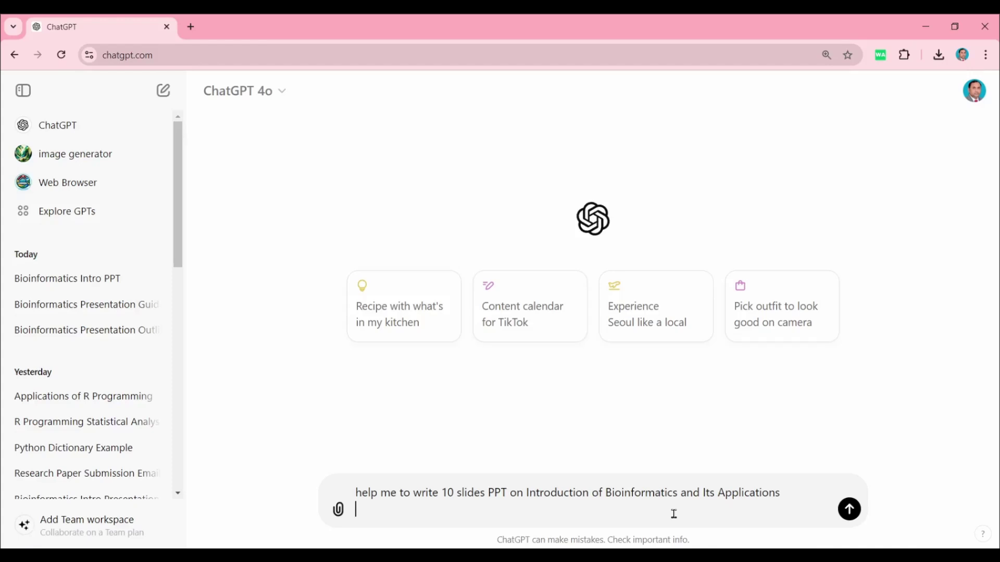
text(Presented by Dr. )
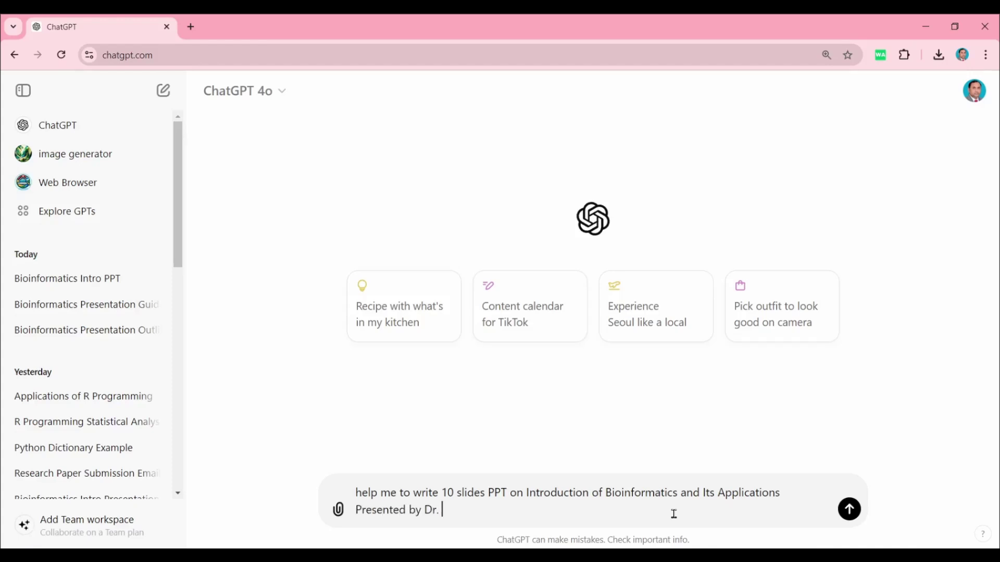
text(Mehar Chand)
key(shift+Return)
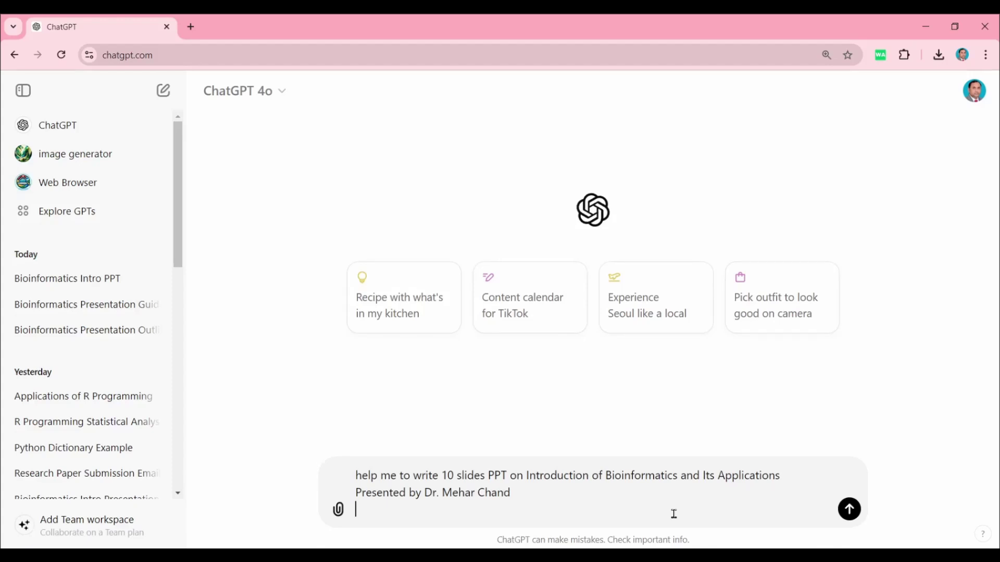
text(Date: 9 August 2024)
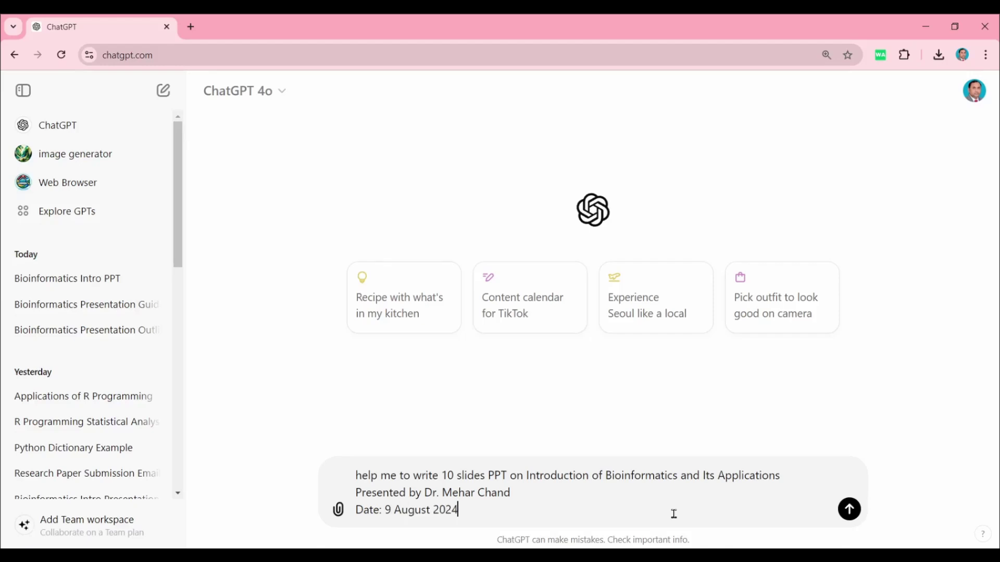
key(shift+Return)
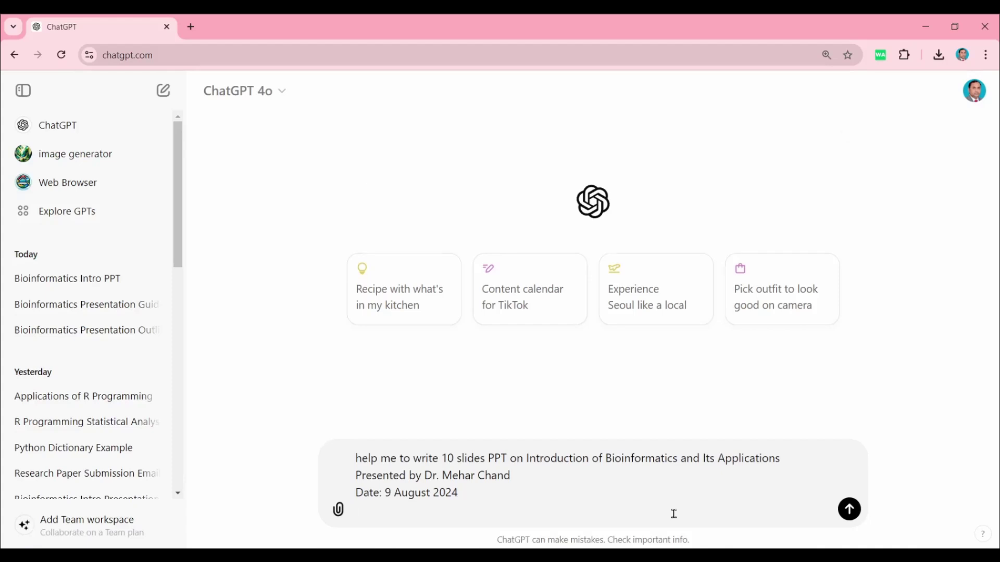
key(Return)
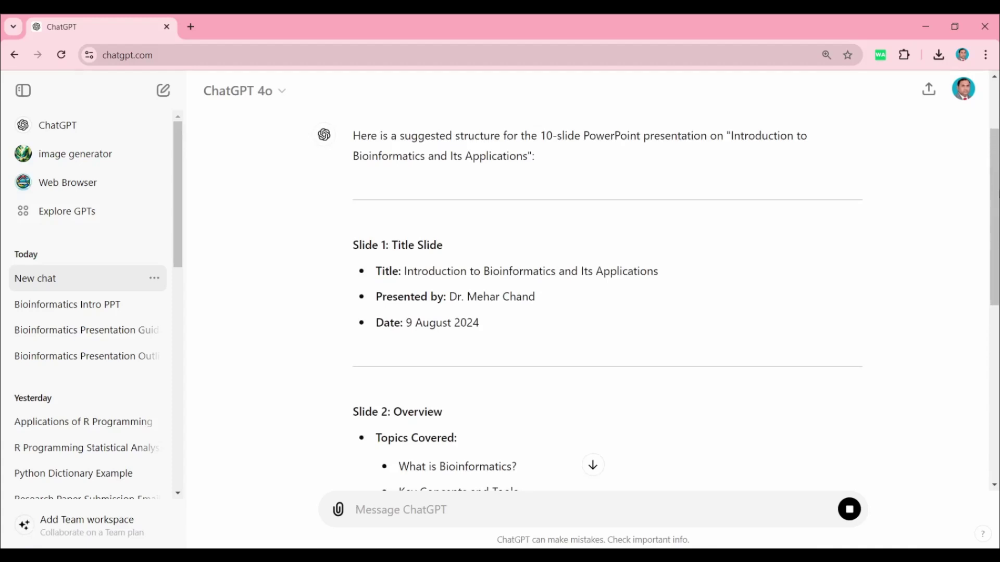
Step: Select and copy the full outline from 'Slide 1: Title Slide' through the Conclusion slide
drag(994, 142, 949, 486)
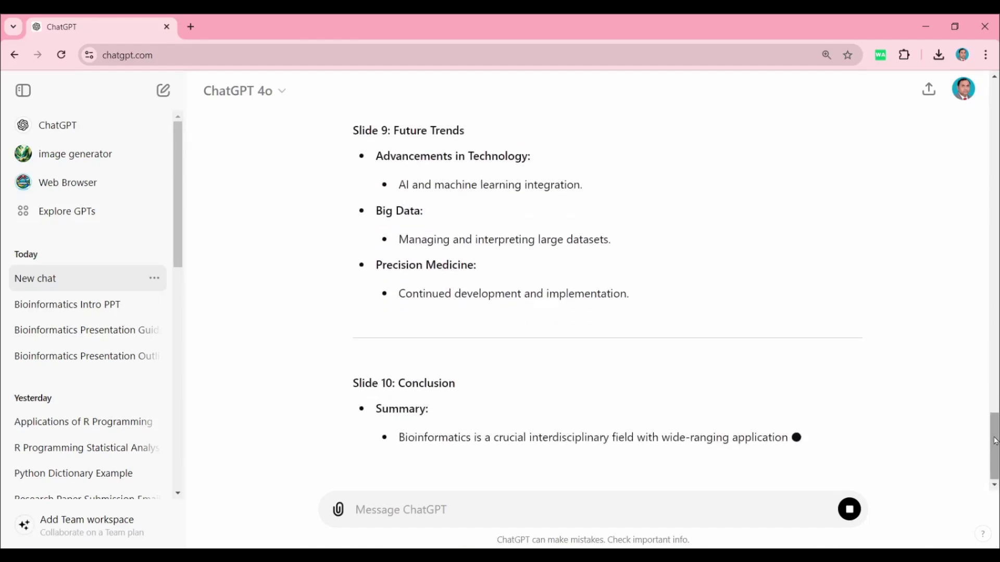
drag(994, 459, 994, 156)
drag(303, 263, 458, 349)
Step: In a new tab, go to microsoft.com's Microsoft 365 page, sign in, and reach the Word start page
click(196, 32)
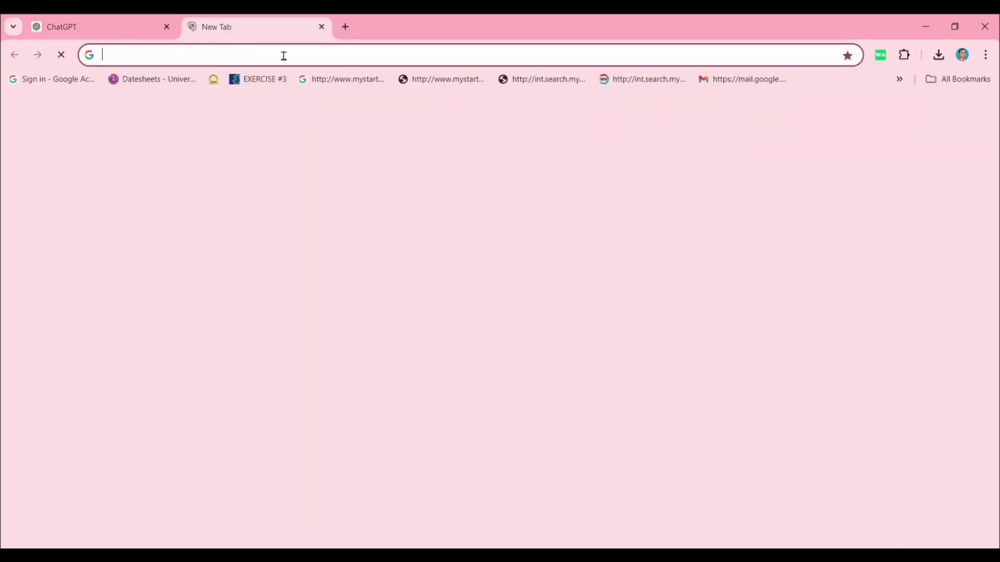
click(283, 56)
text(mi)
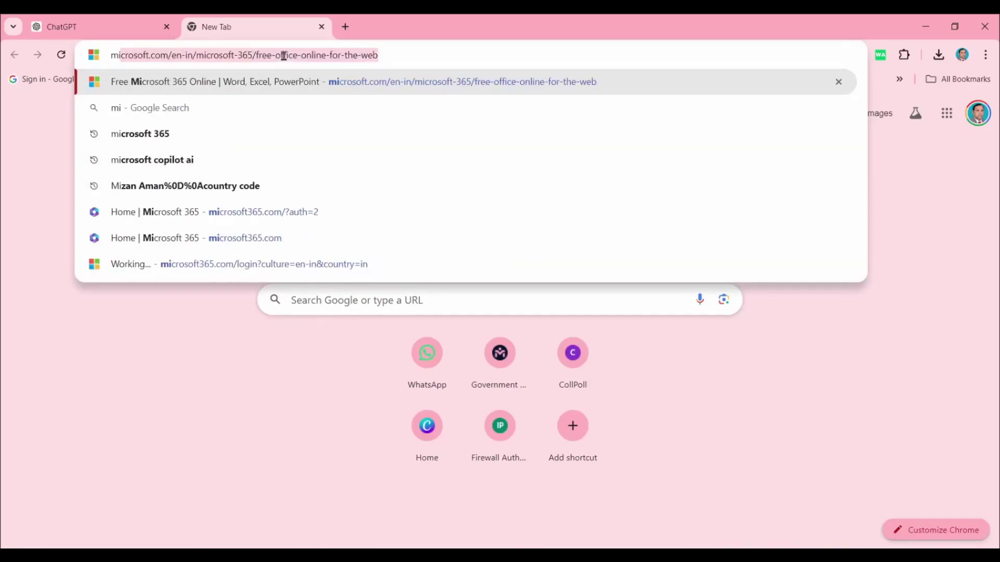
key(Return)
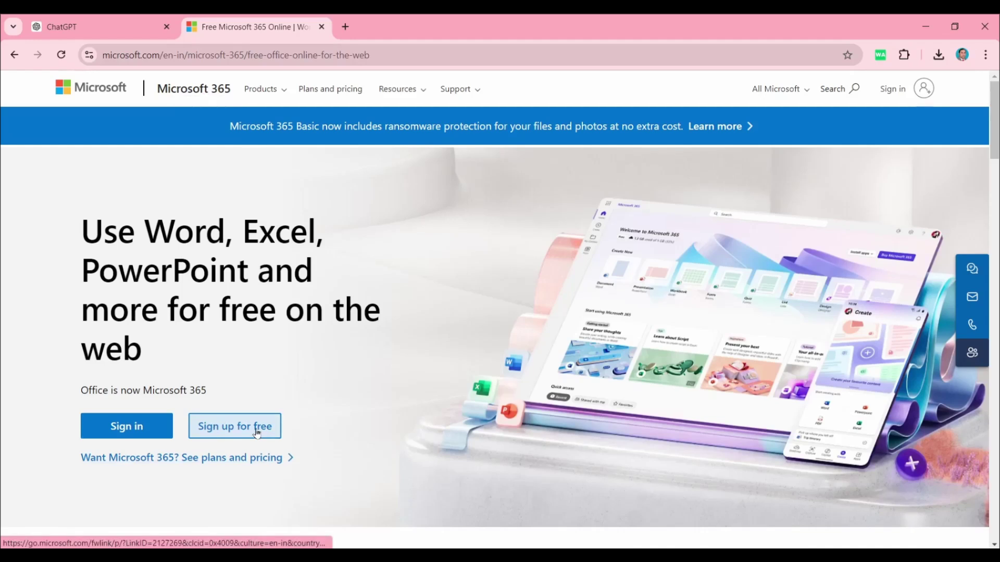
click(119, 427)
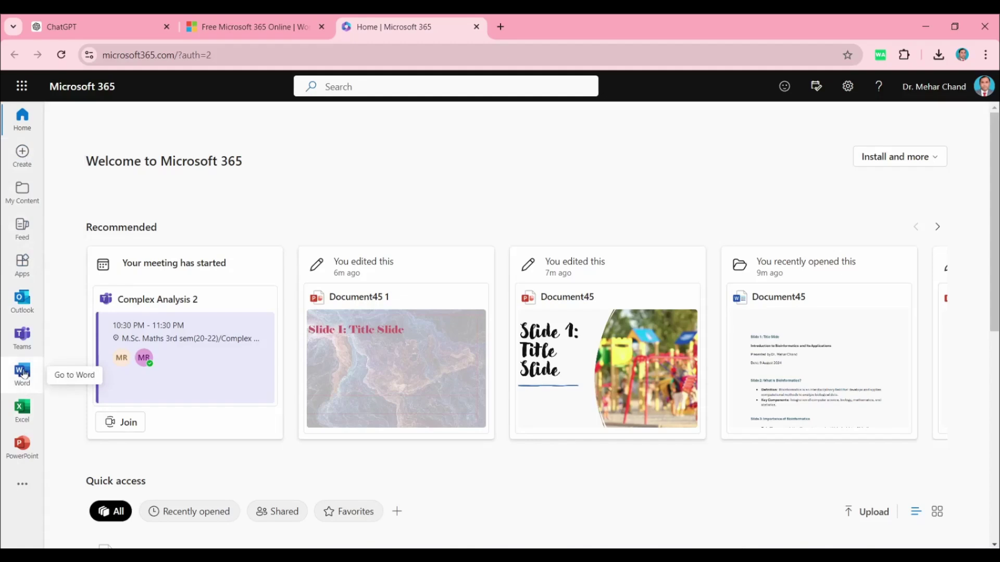
click(23, 373)
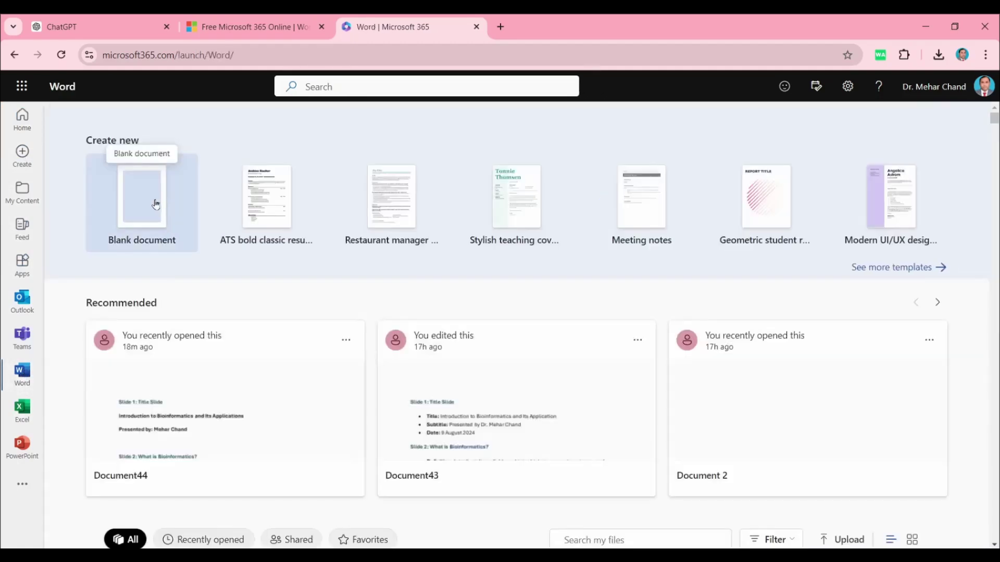
Step: Paste the copied slide outline into a new blank Word document and return to its top
click(155, 204)
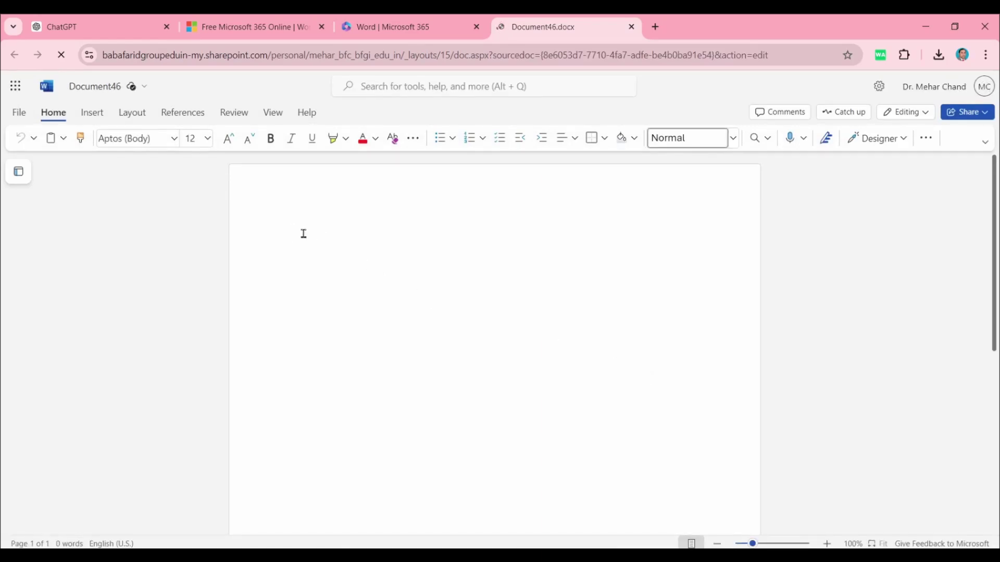
key(ctrl+v)
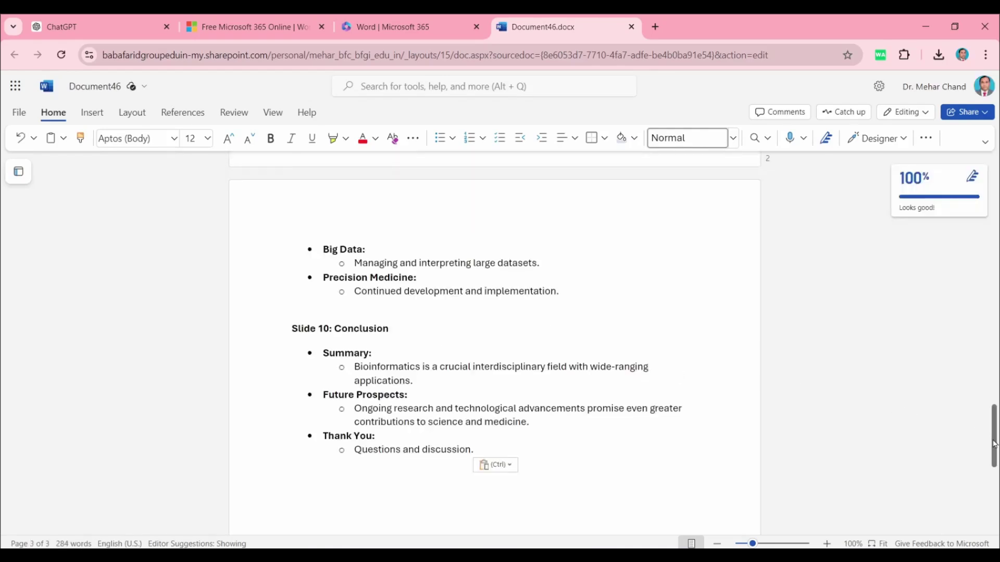
scroll(996, 432, up, 1)
scroll(996, 431, up, 8)
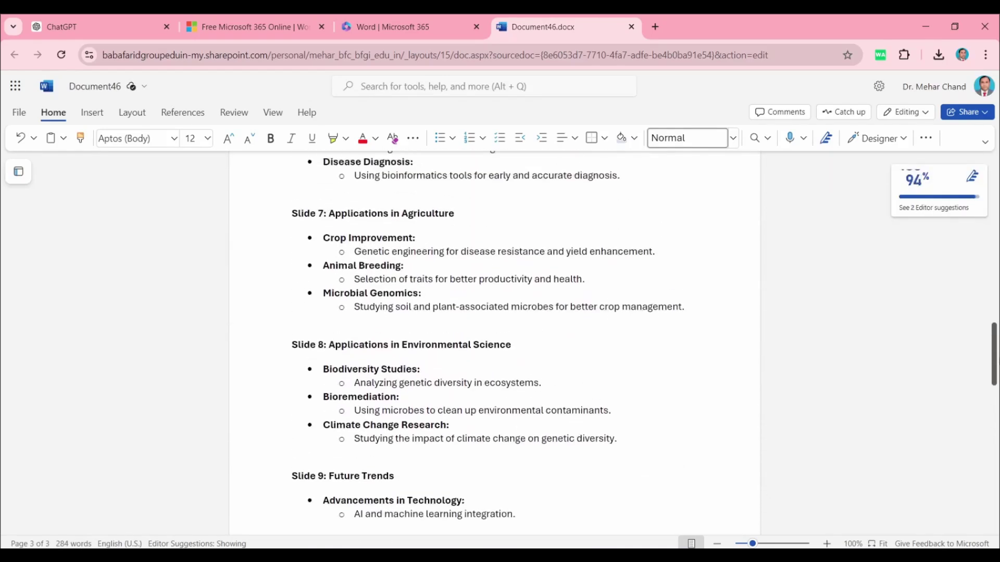
scroll(494, 344, up, 12)
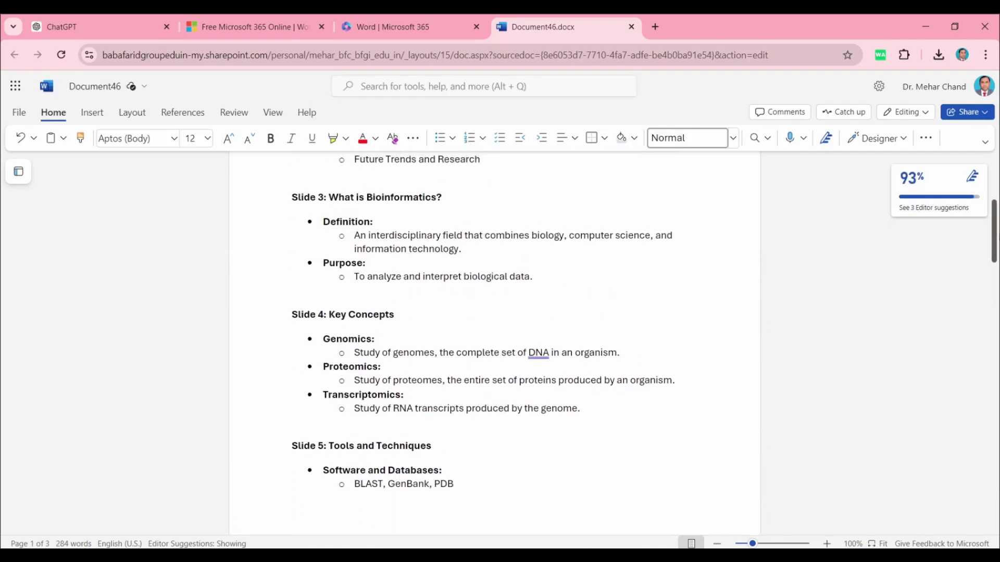
scroll(598, 331, up, 4)
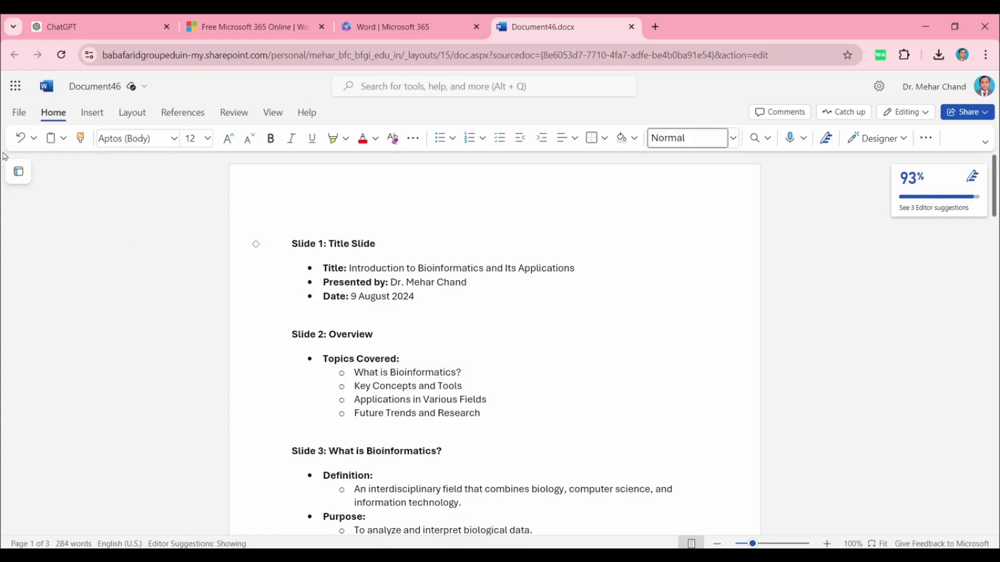
click(19, 113)
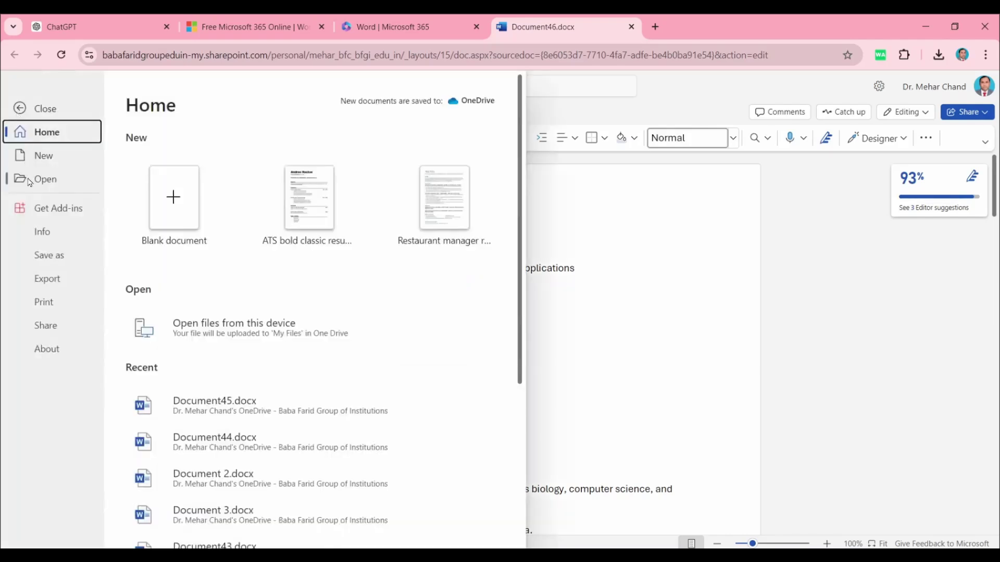
Step: Choose Export to PowerPoint presentation (preview) under File > Export
click(47, 279)
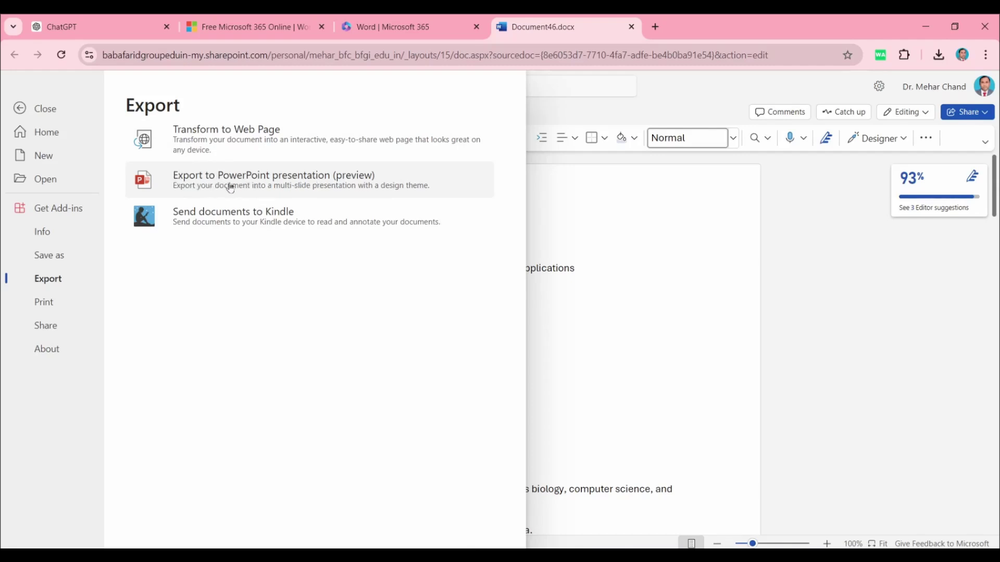
click(322, 183)
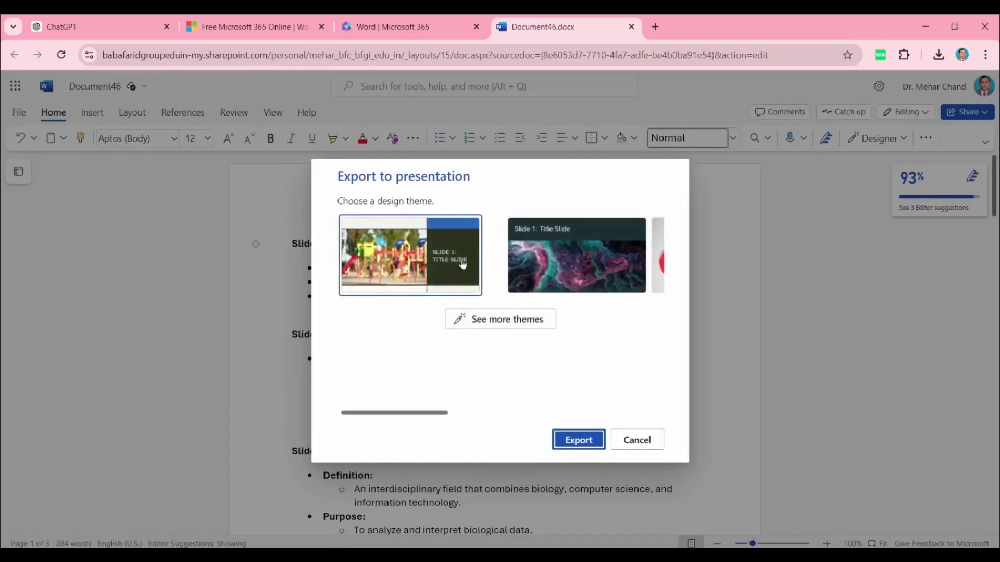
Step: Browse all design themes and export using the black theme with the glowing dotted circle
drag(440, 414, 430, 380)
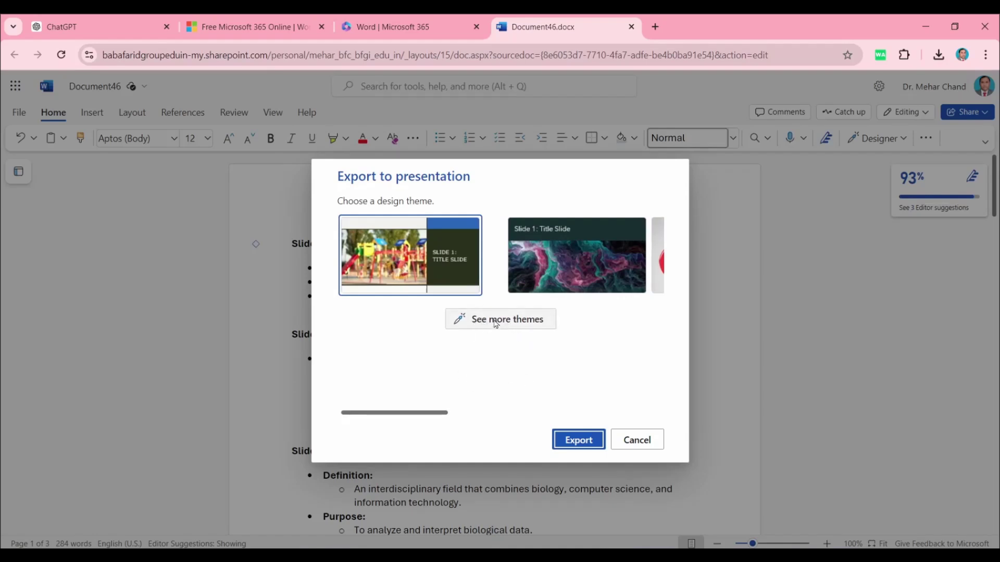
click(500, 324)
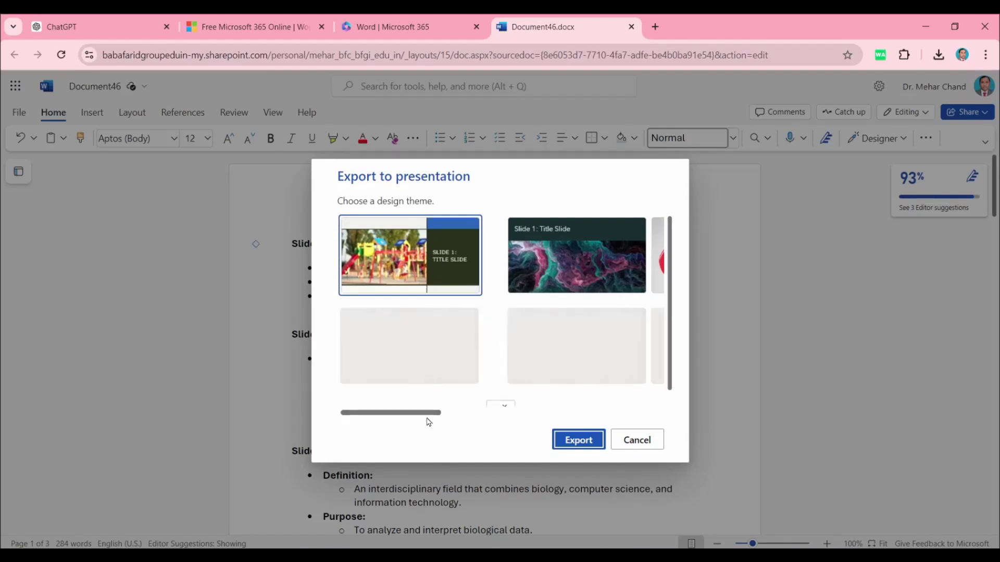
drag(430, 417, 417, 401)
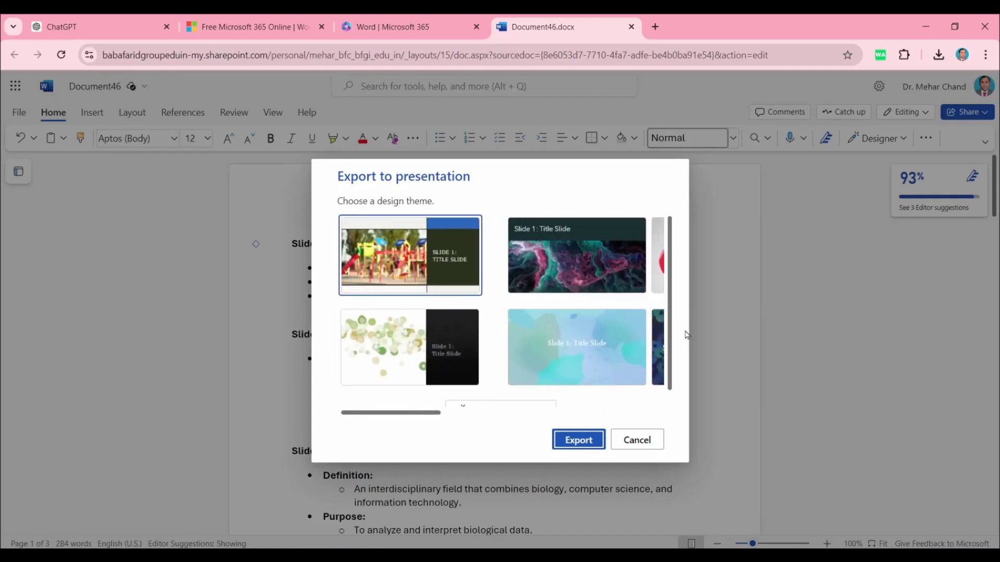
drag(672, 304, 670, 359)
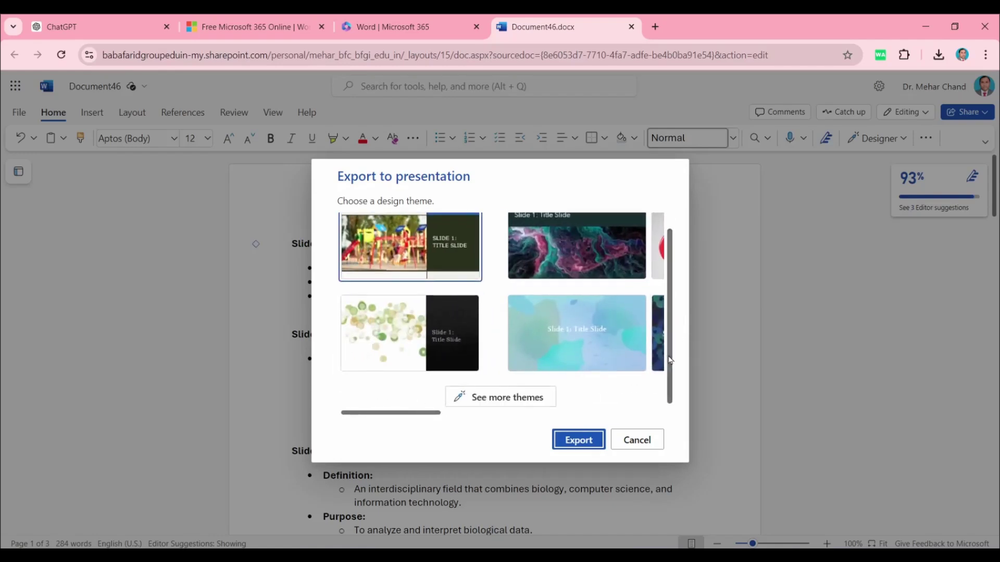
click(497, 399)
drag(670, 280, 671, 318)
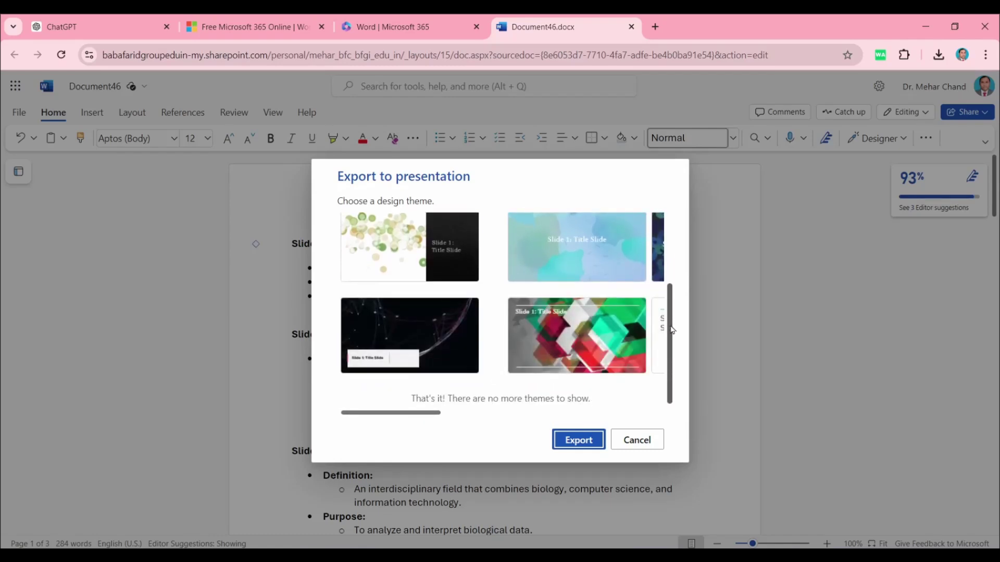
drag(411, 413, 526, 401)
click(528, 343)
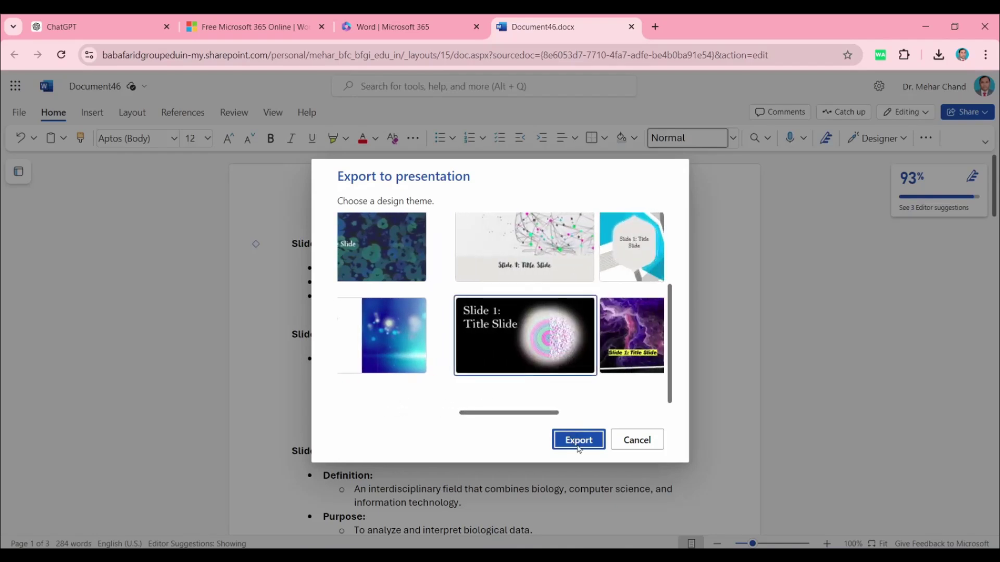
click(579, 440)
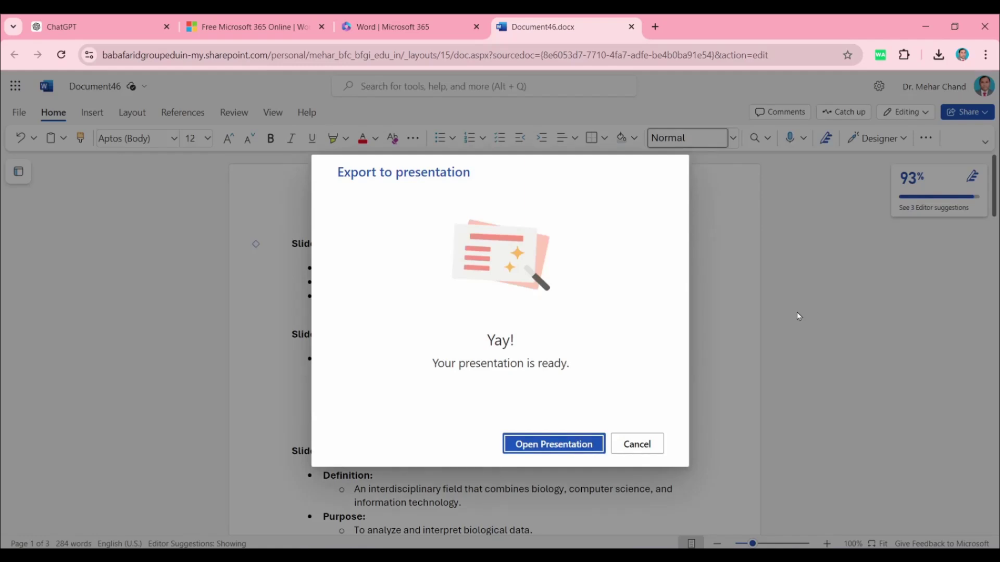
Step: Open the exported Document46 presentation in PowerPoint for the web
click(529, 448)
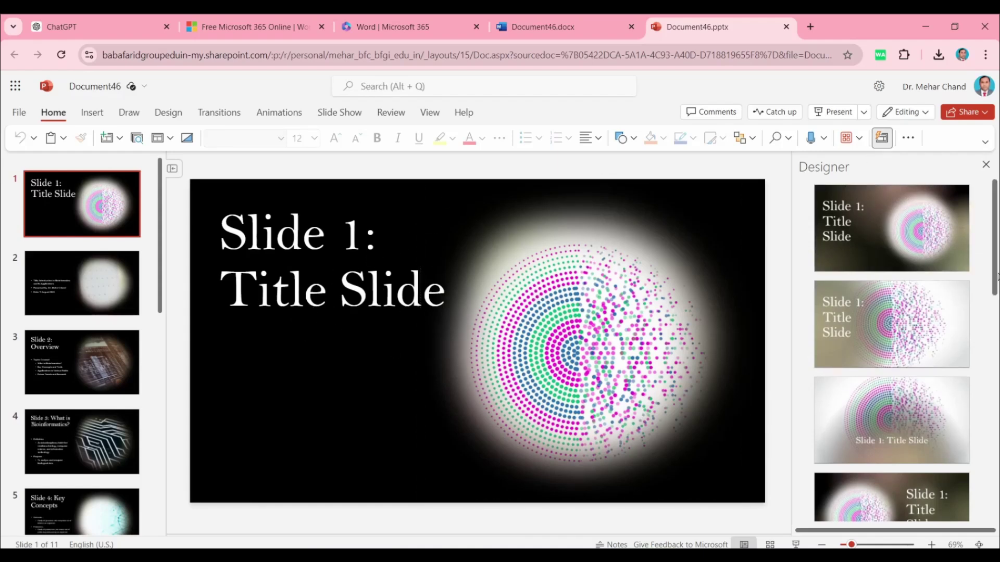
Step: Apply the dark Designer layout to slide 1, with the dotted circle left and title right
click(883, 324)
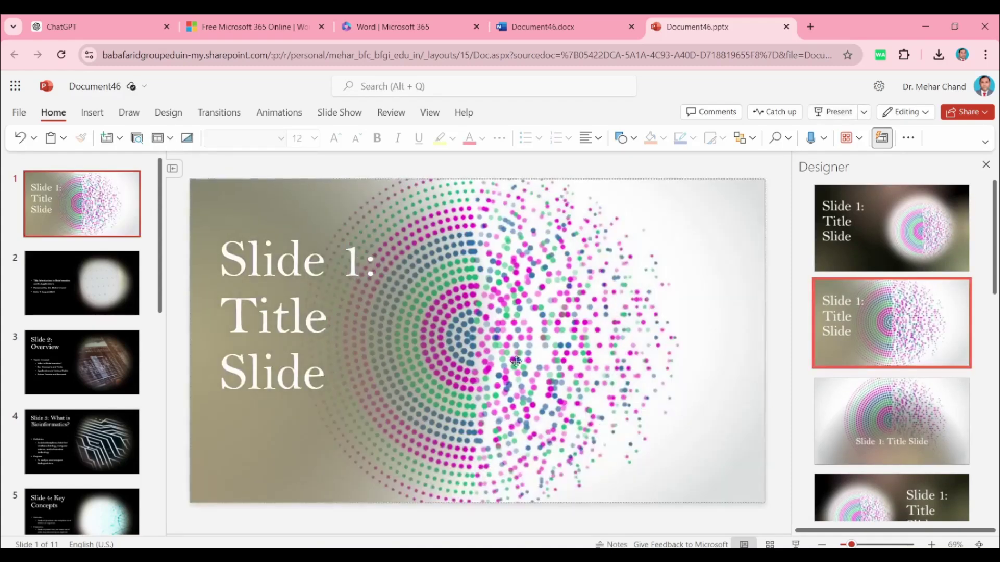
scroll(963, 223, down, 5)
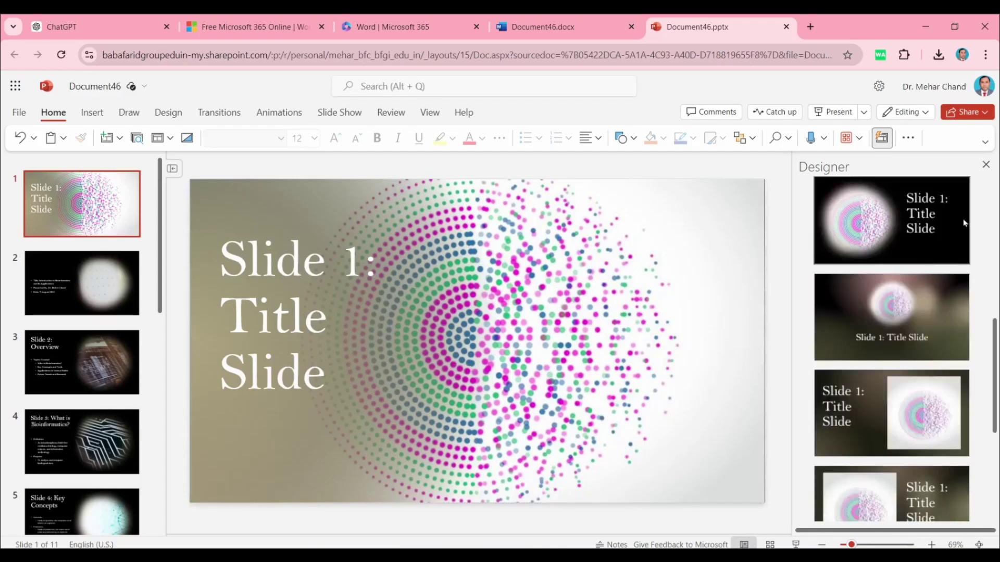
click(918, 227)
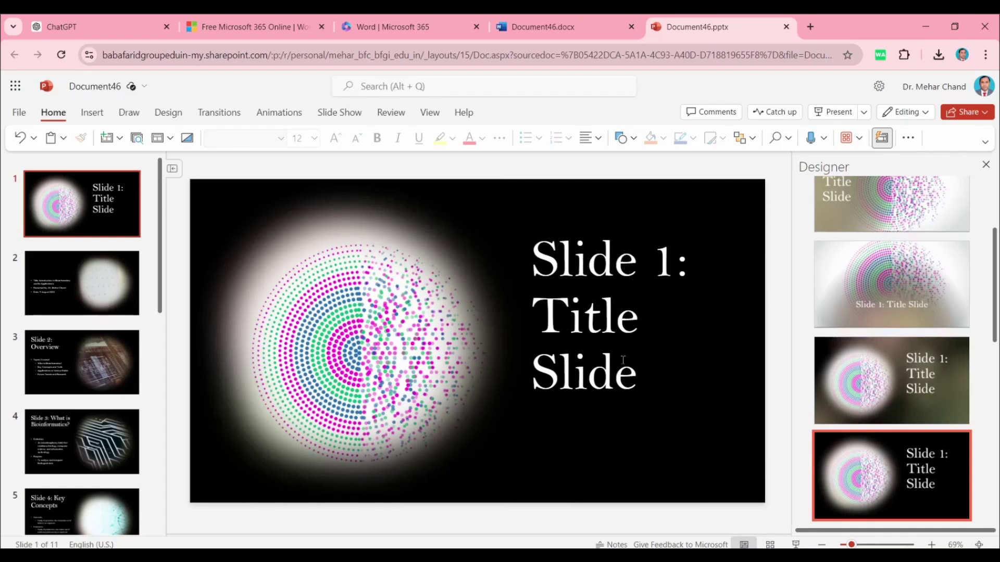
click(67, 302)
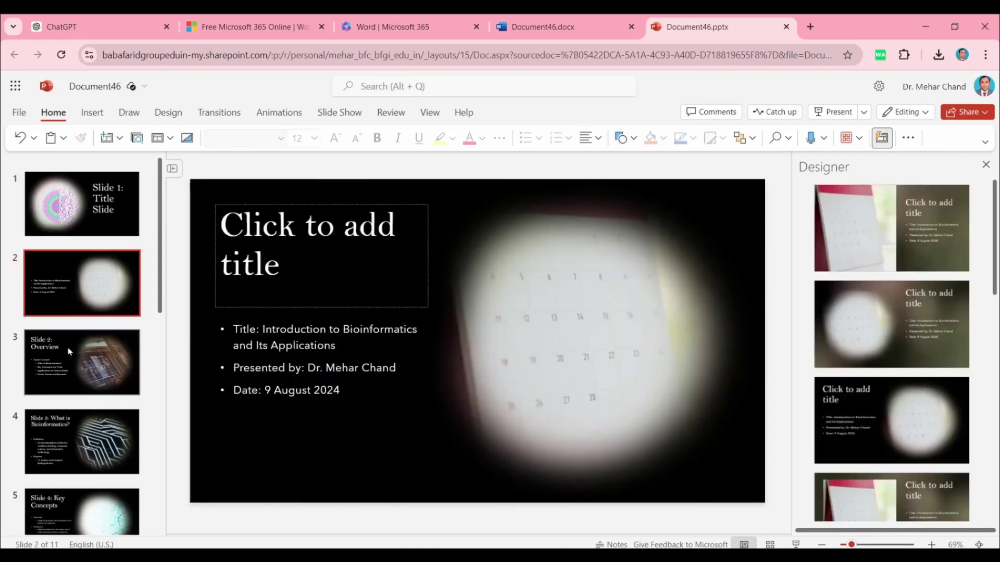
Step: Review slides 3 and 'What is Bioinformatics?', then play the deck as a slideshow
click(69, 352)
click(77, 436)
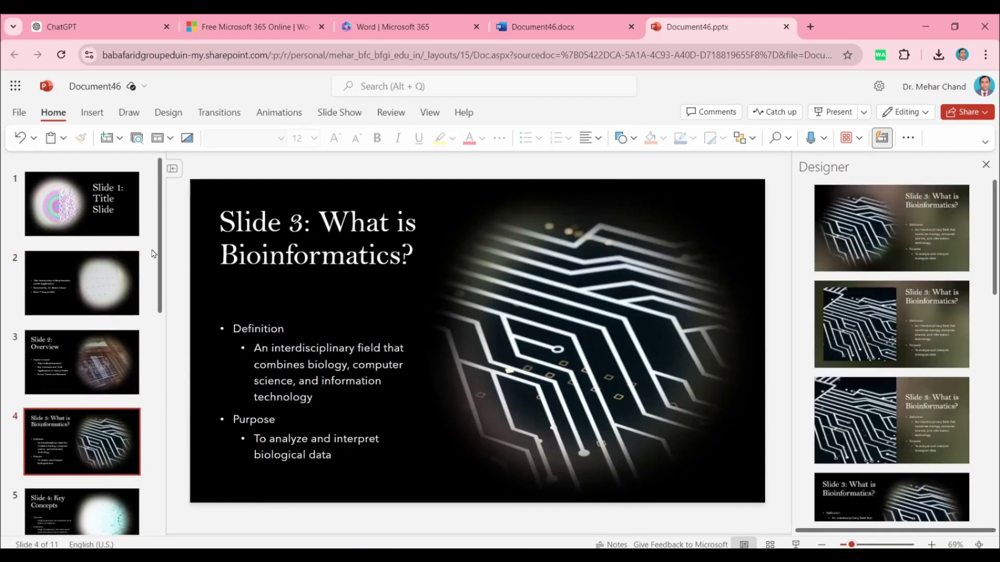
scroll(83, 364, down, 10)
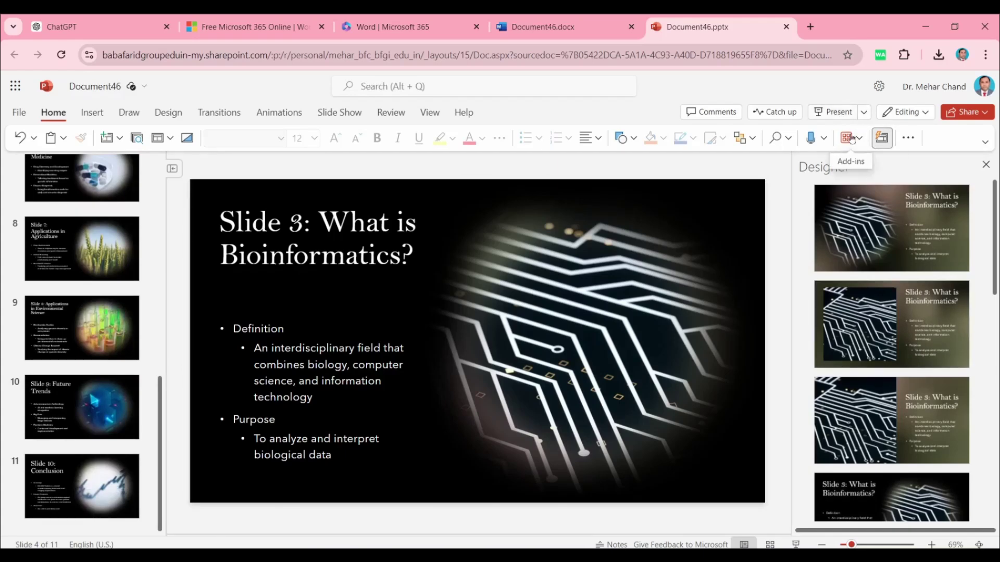
click(835, 112)
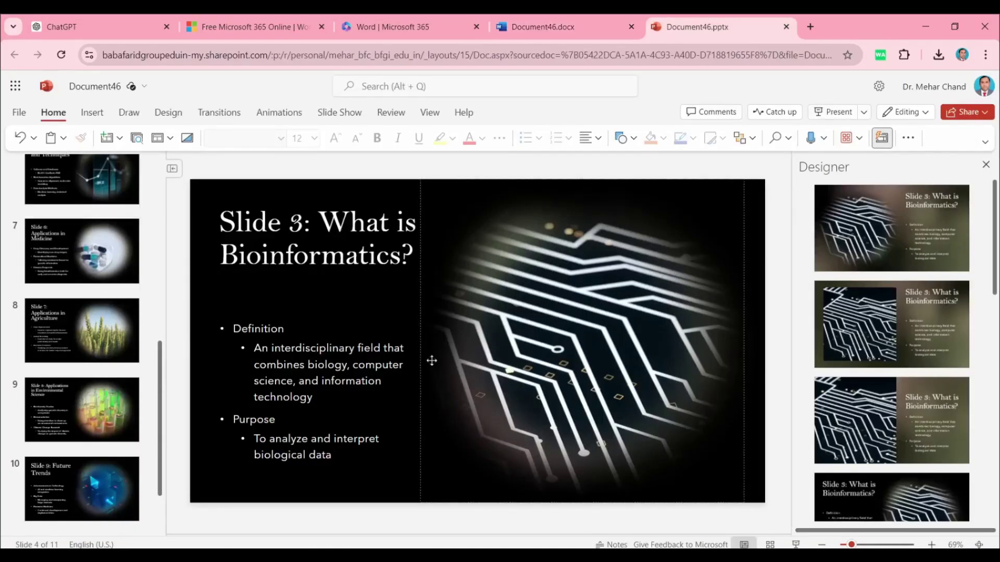
click(20, 113)
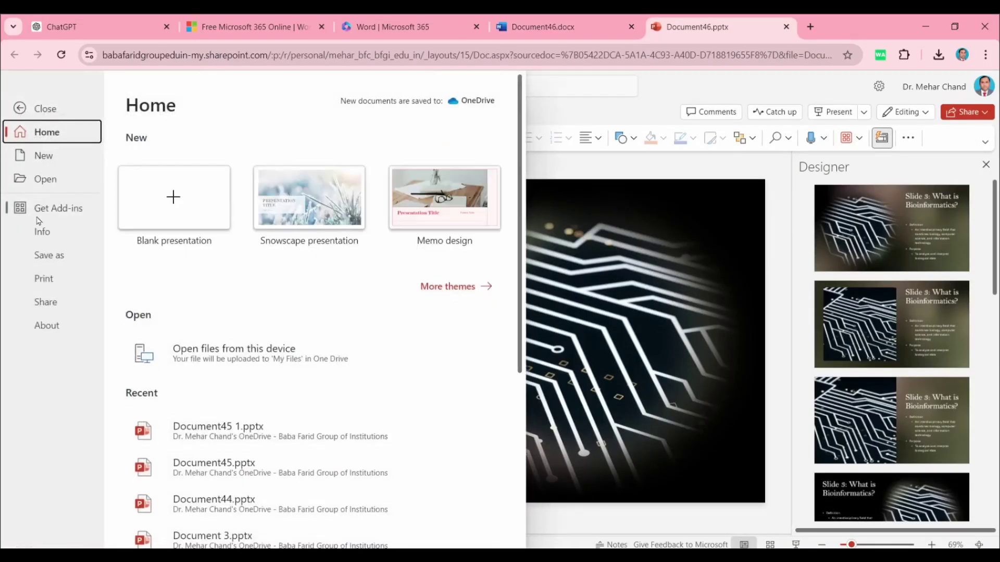
Step: Download a copy of the presentation as Document46.pptx to the Downloads folder
click(49, 256)
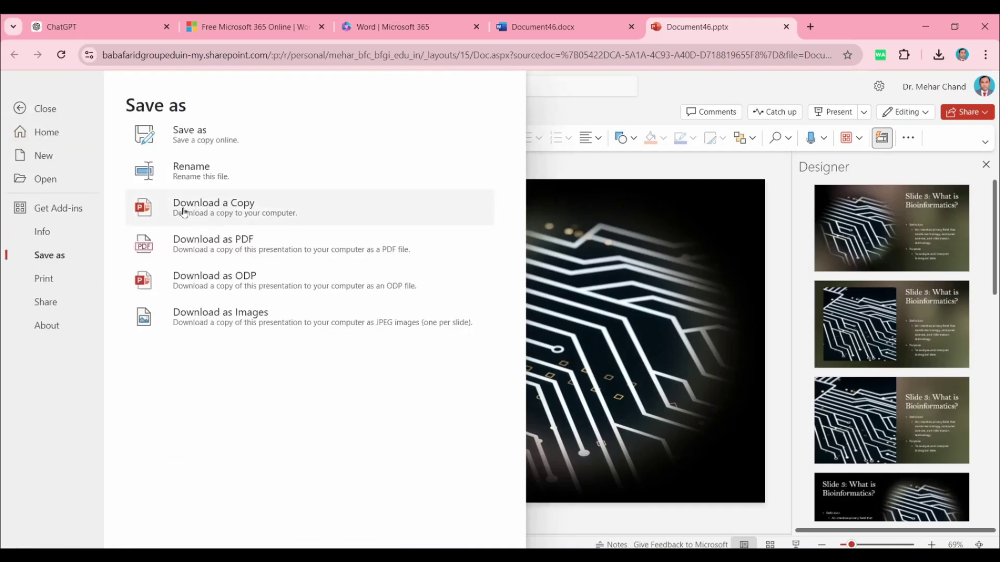
click(244, 208)
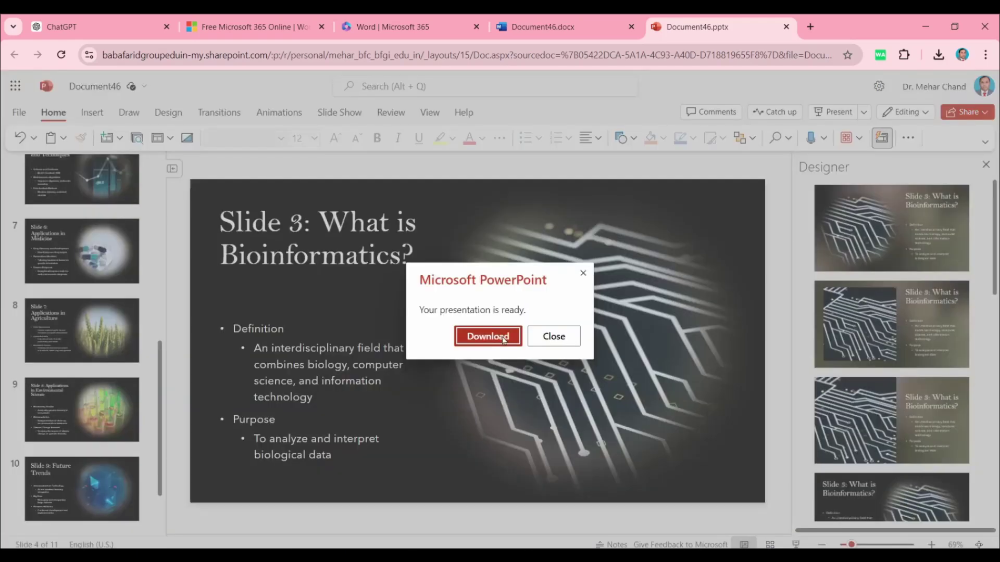
click(485, 337)
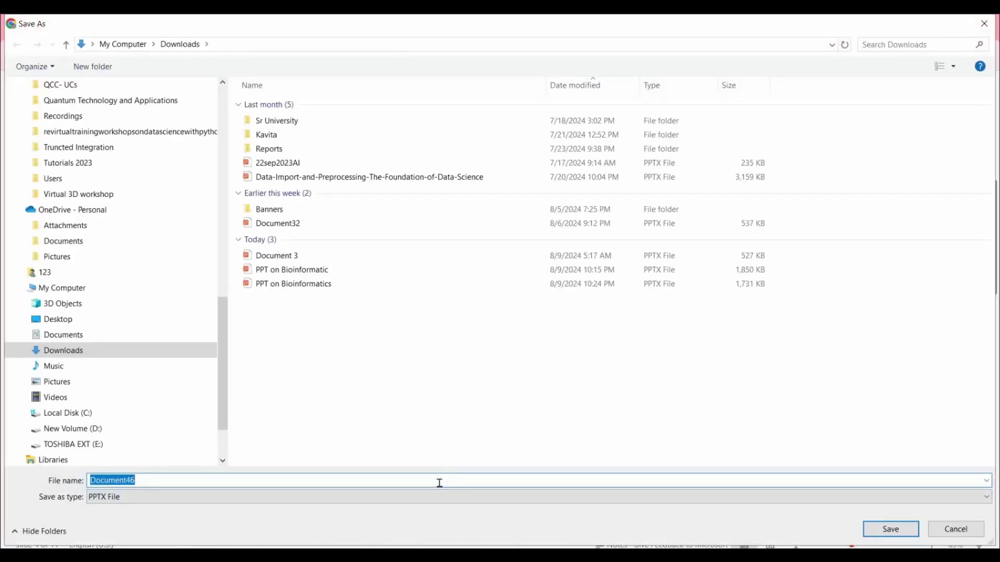
Step: Save the deck to Downloads as 'PPT on Bioinformatics.pptx', overwriting the existing file
text(PPT on Bio)
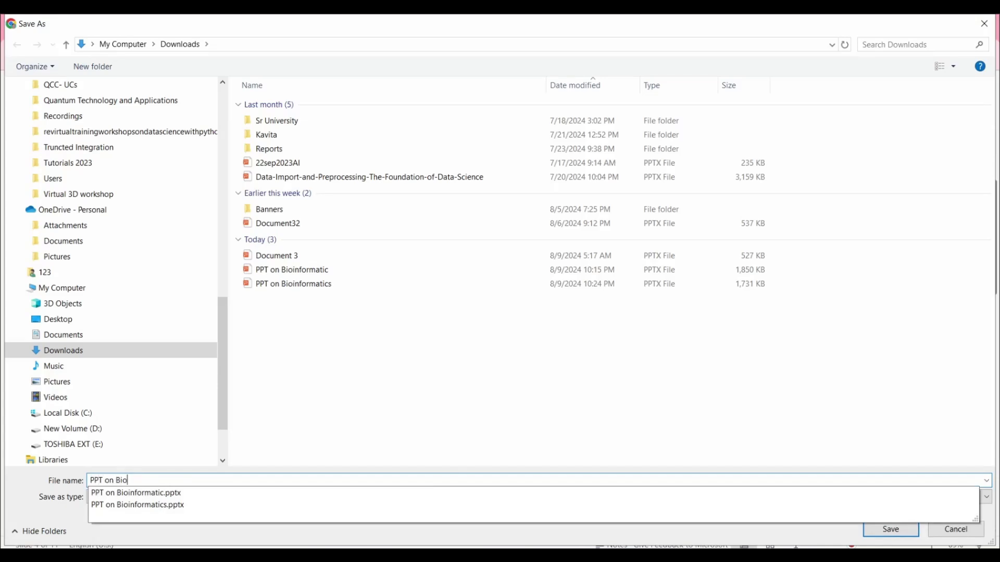
click(138, 505)
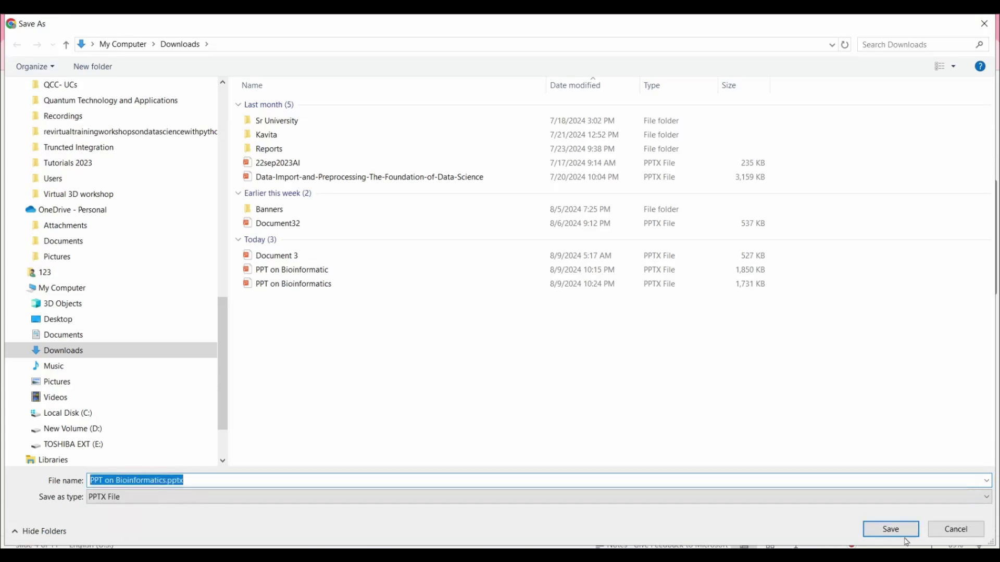
click(897, 535)
click(542, 293)
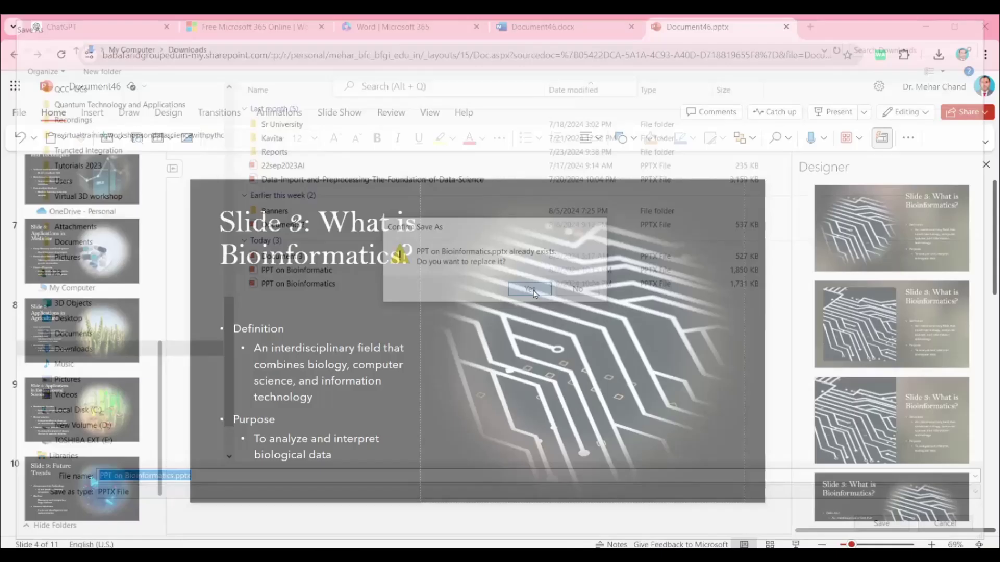